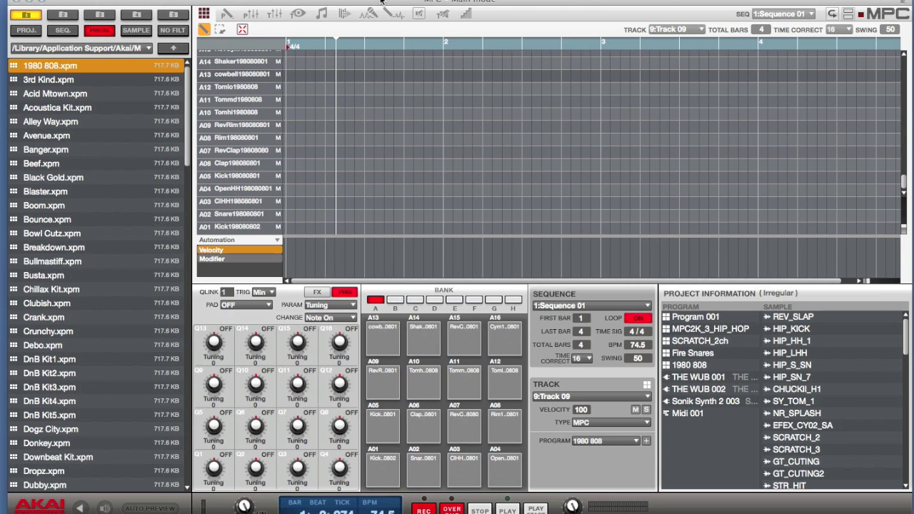
Play Sequence 01 from the start to hear the four-bar 808 beat at 74.5 BPM
key("space")
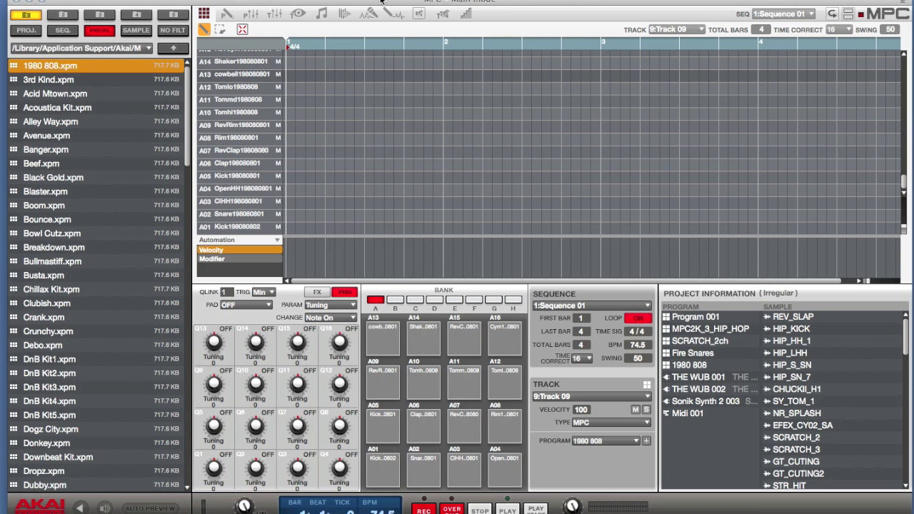
key("space")
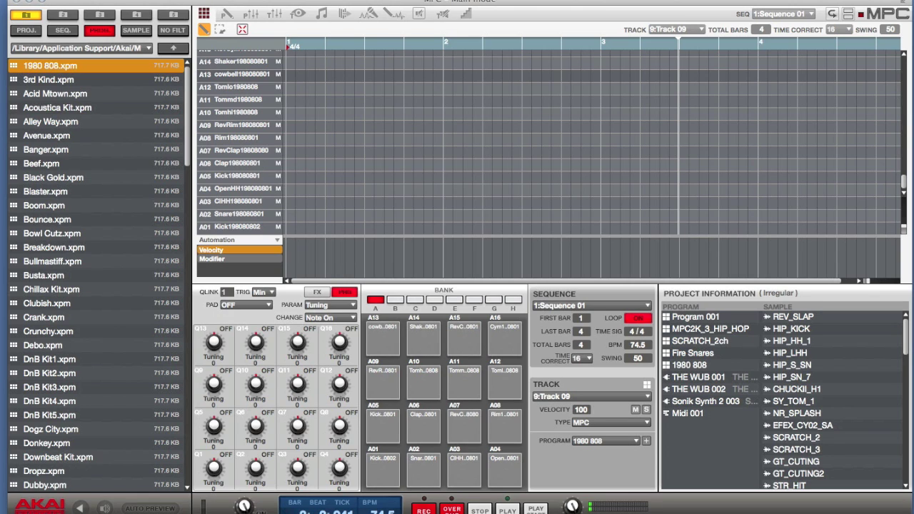
left_click(78, 0)
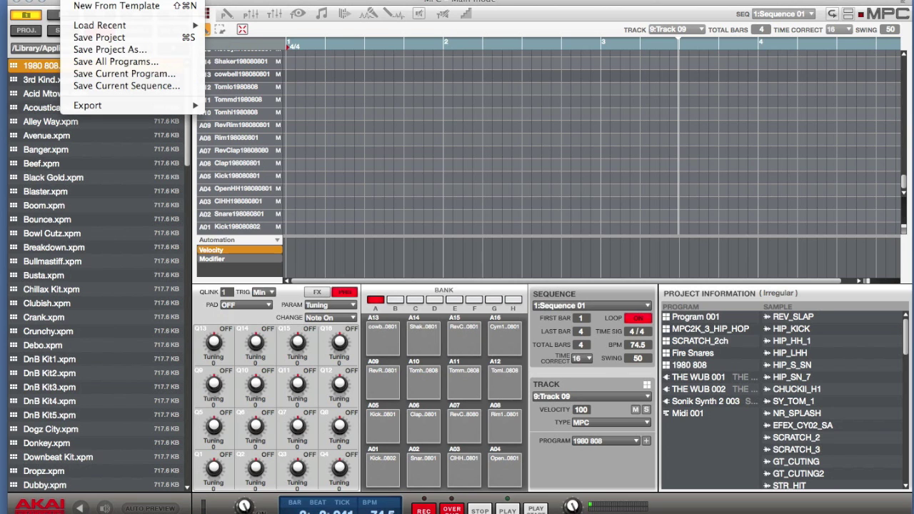
Set the audio mixdown for bars 1–4 to separate tracks as 16-bit, 44.1 kHz WAV
mouse_move(96, 108)
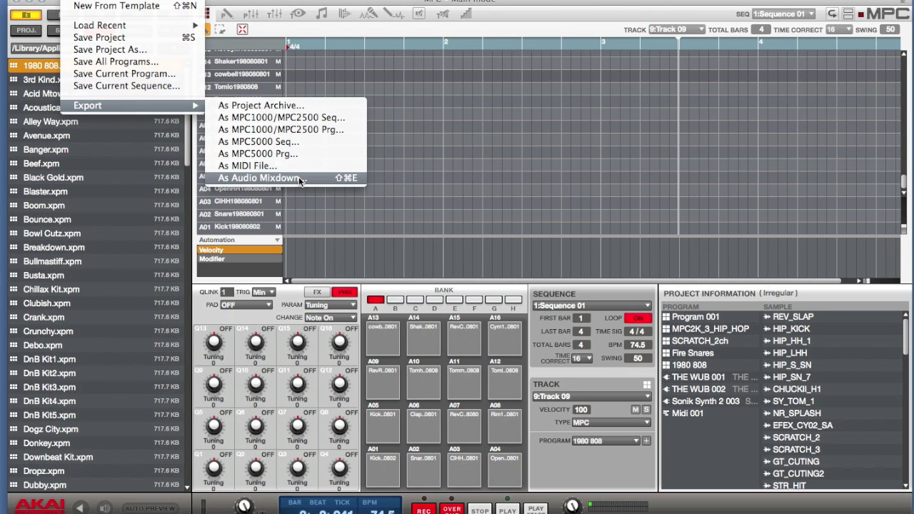
left_click(300, 178)
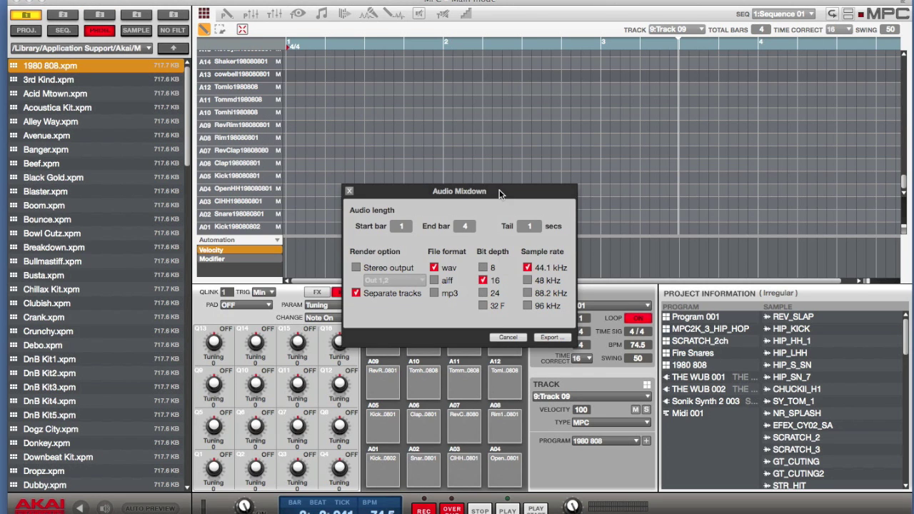
left_click_drag(494, 190, 476, 178)
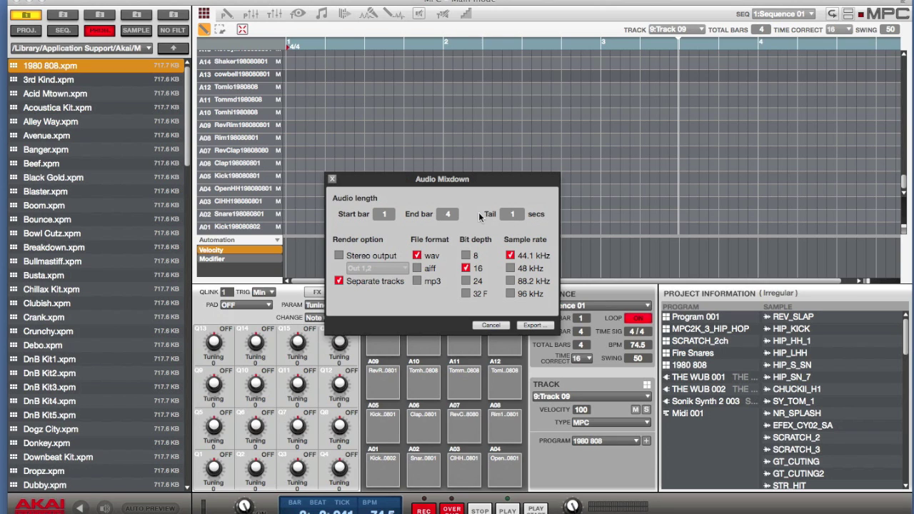
left_click(340, 259)
left_click(339, 280)
left_click(339, 255)
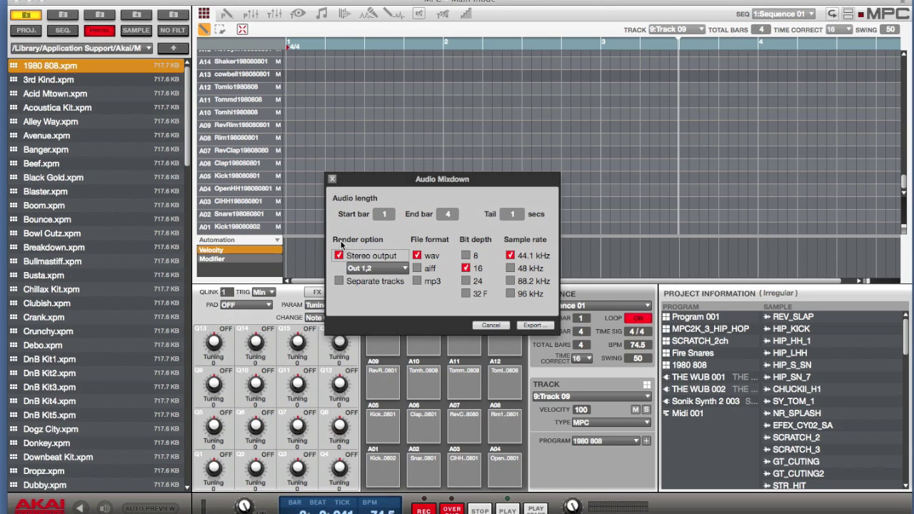
left_click(340, 282)
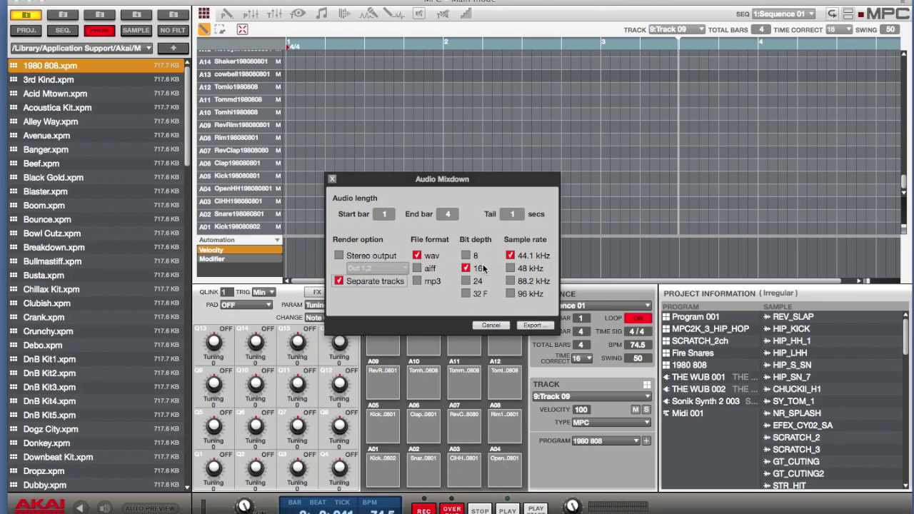
left_click(534, 327)
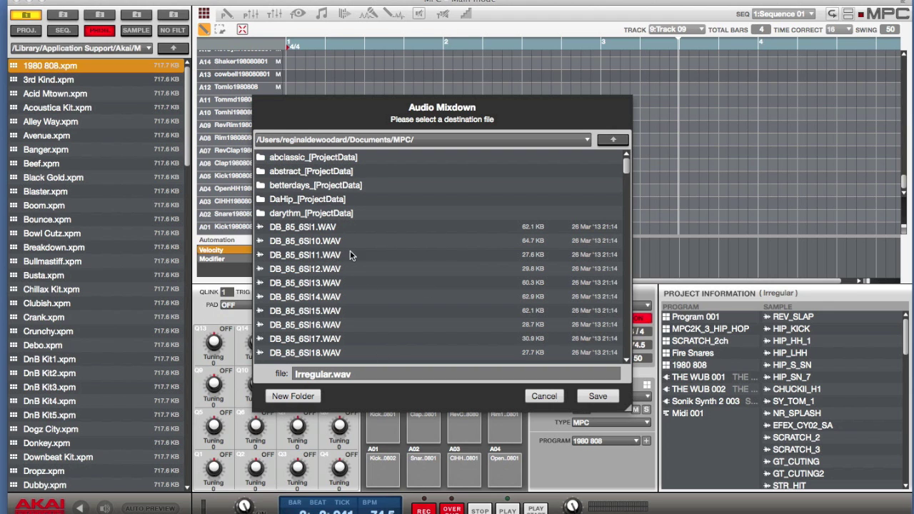
Save the separate-track stems as Irregular.wav on the Desktop
scroll(425, 221, "down", 15)
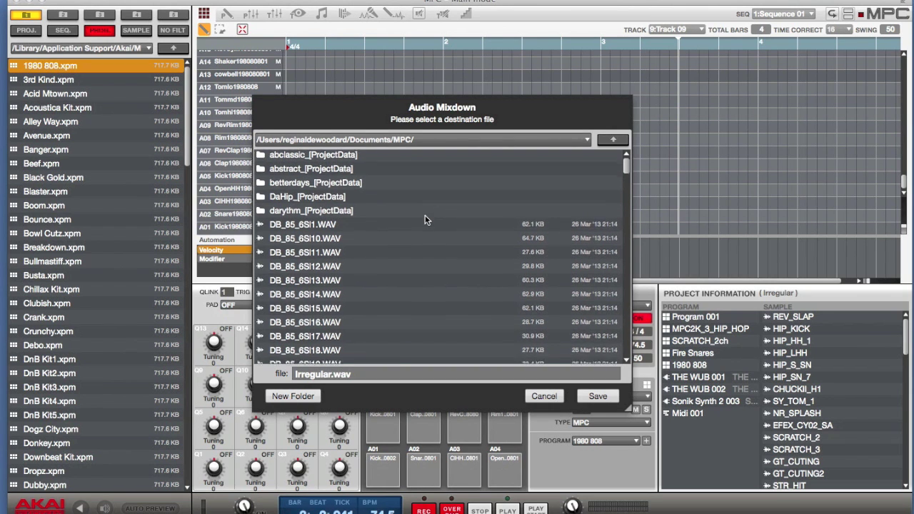
scroll(424, 222, "up", 15)
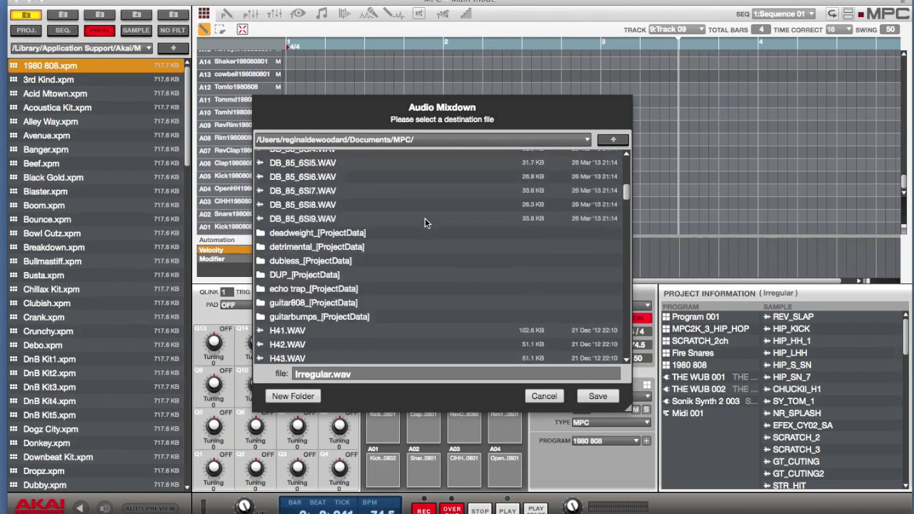
left_click(586, 140)
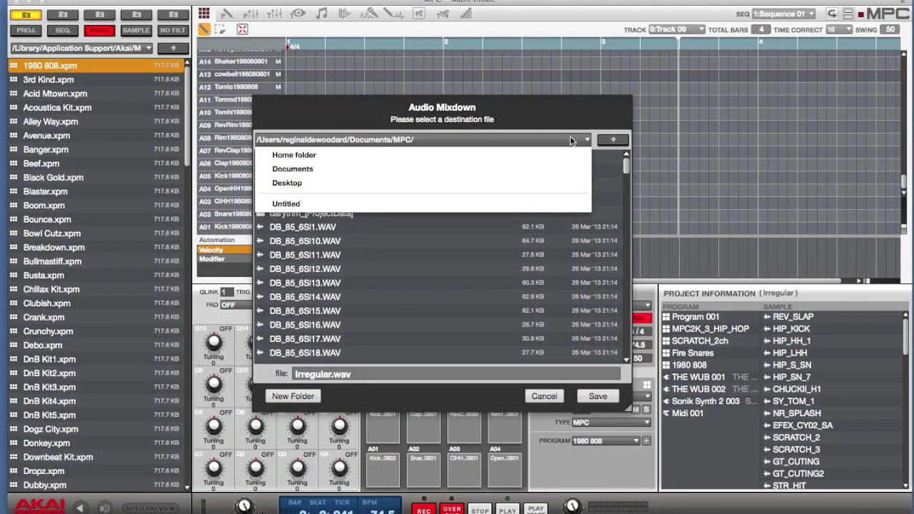
left_click(379, 184)
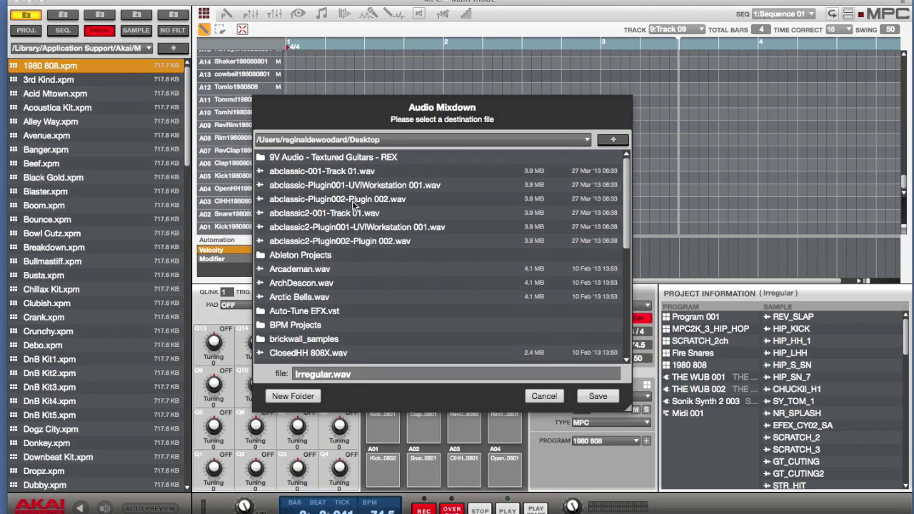
scroll(353, 205, "down", 6)
scroll(352, 205, "up", 6)
left_click(597, 396)
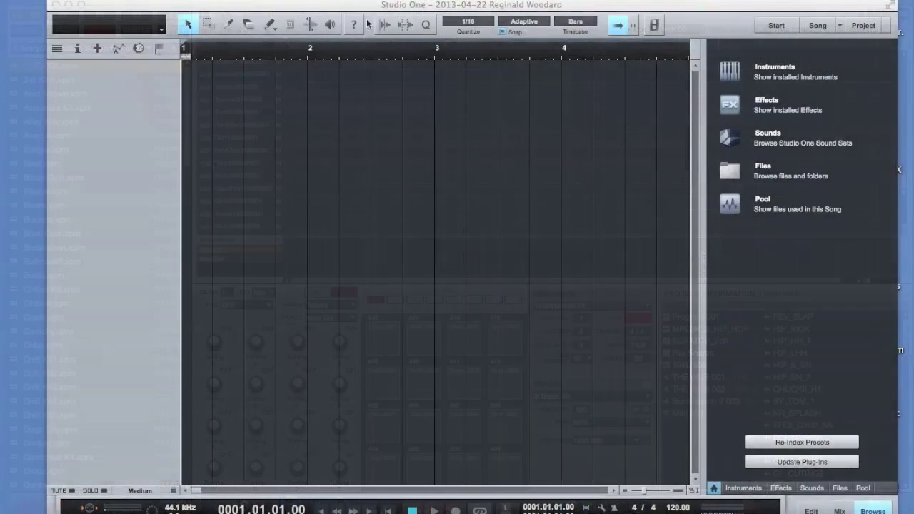
Set the empty song's tempo to 74.50 BPM and zoom the timeline out
left_click_drag(330, 6, 332, 30)
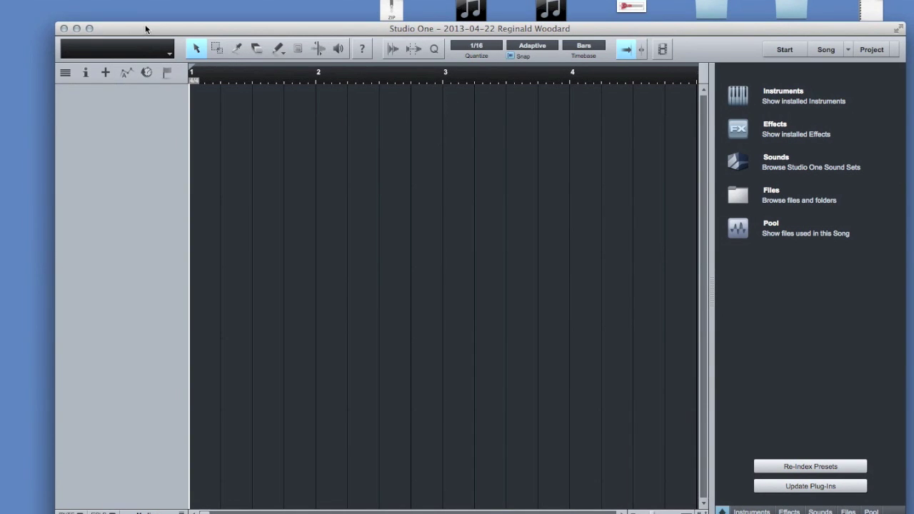
left_click_drag(266, 28, 251, 8)
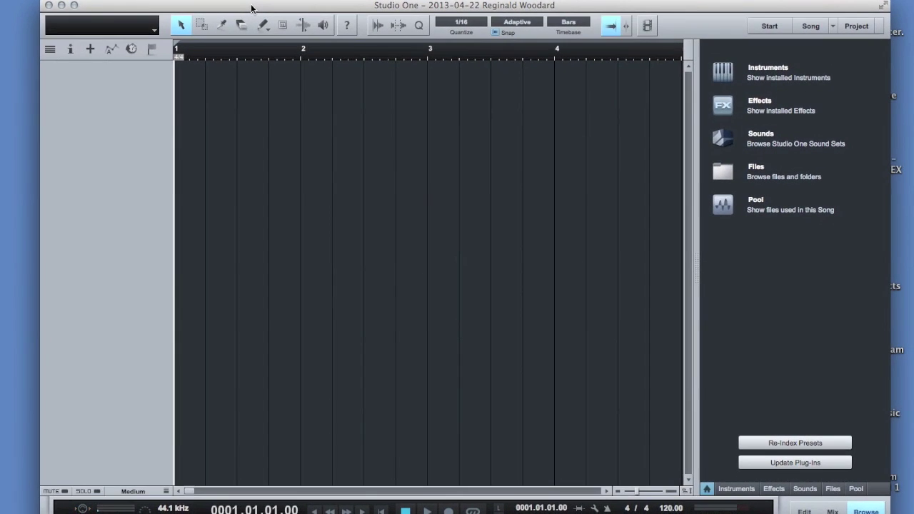
left_click(671, 508)
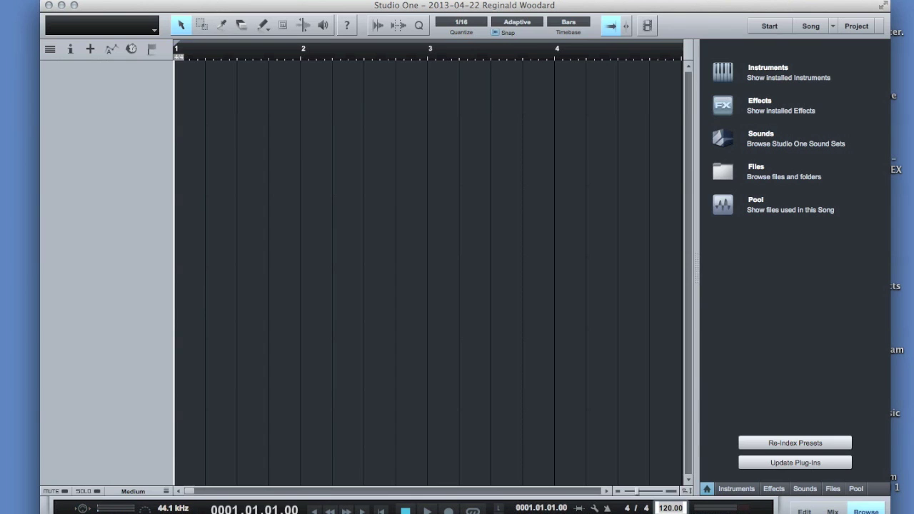
type("74.5")
key("Return")
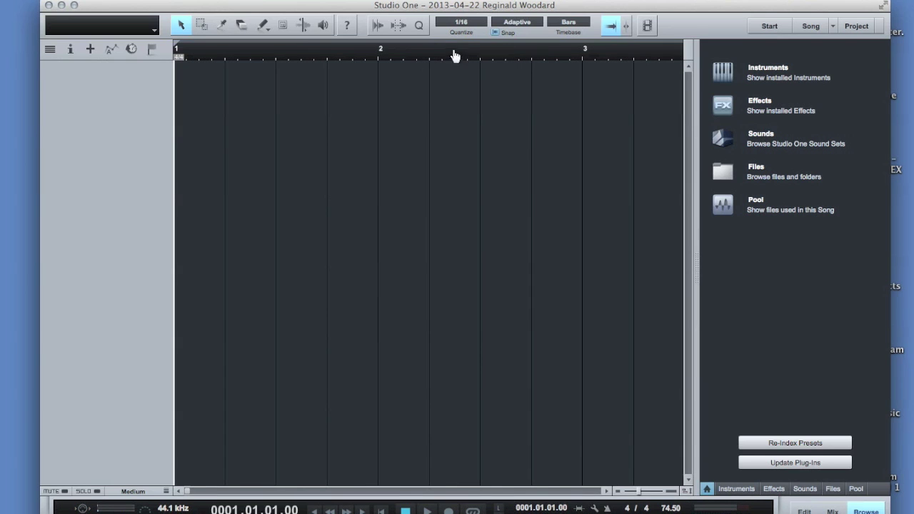
mouse_move(453, 55)
left_mouse_down()
mouse_move(454, 38)
mouse_move(451, 55)
left_mouse_up()
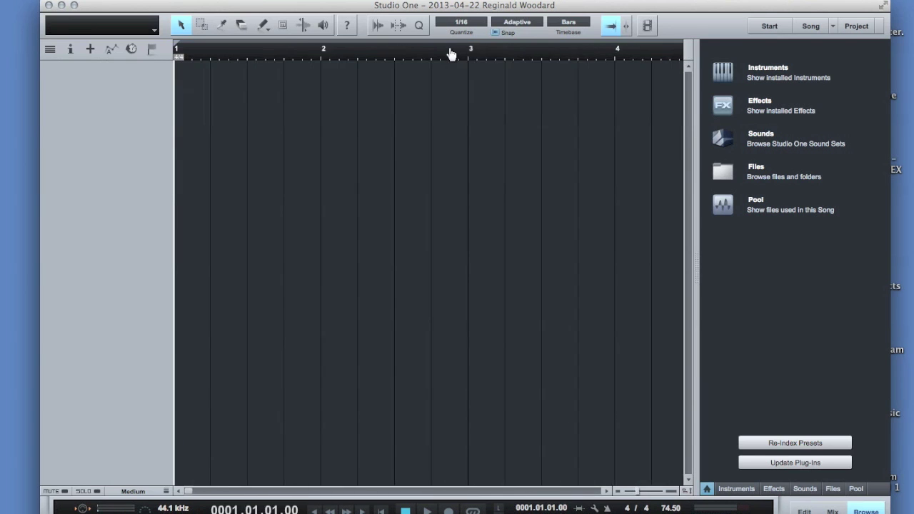
left_click_drag(374, 5, 346, 7)
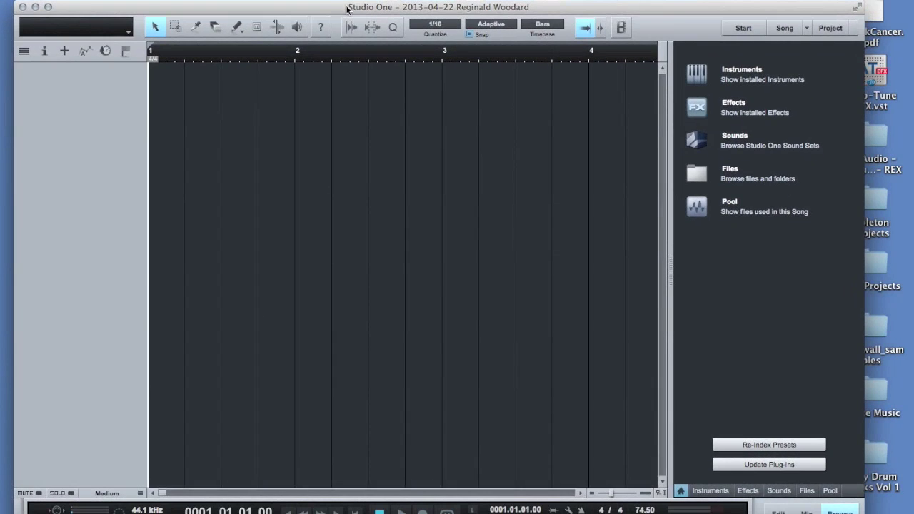
Drag the seven Irregular WAV stems from the Will's folder into the arrangement at bar 1
left_click(806, 490)
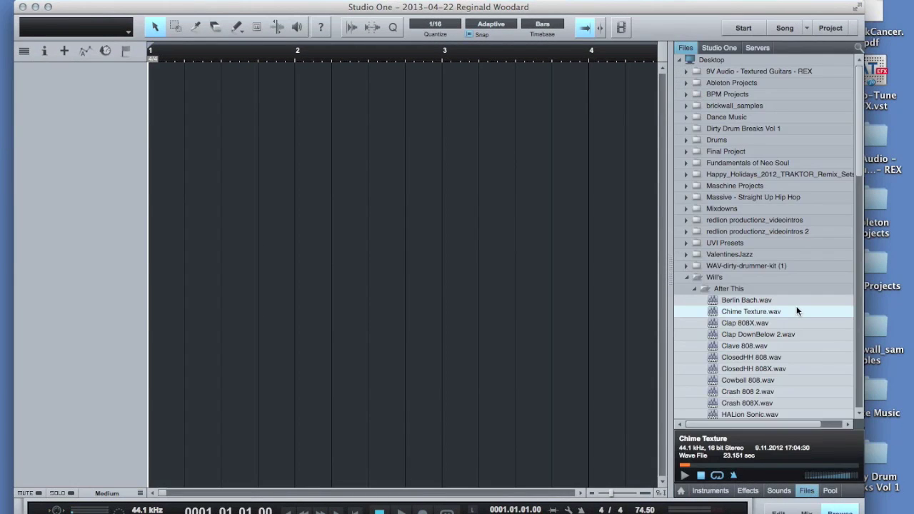
left_click(686, 277)
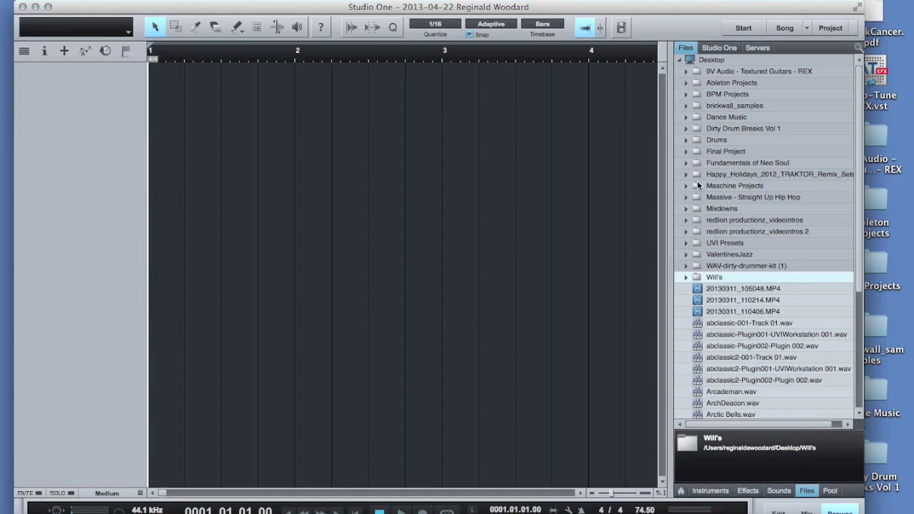
scroll(698, 279, "down", 5)
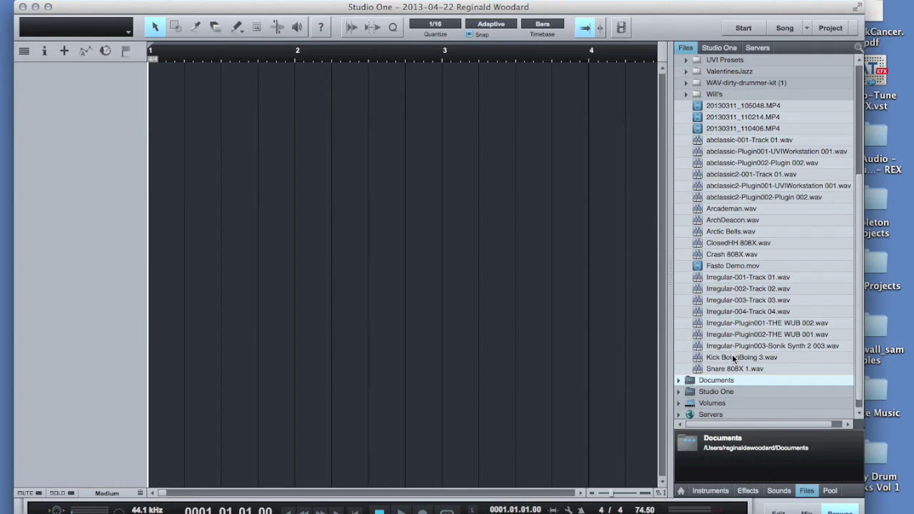
scroll(687, 276, "up", 3)
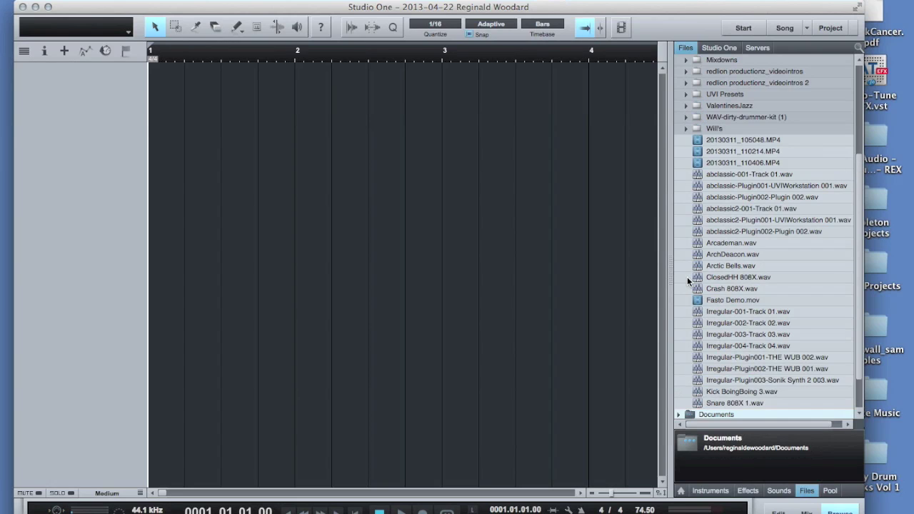
scroll(687, 276, "down", 3)
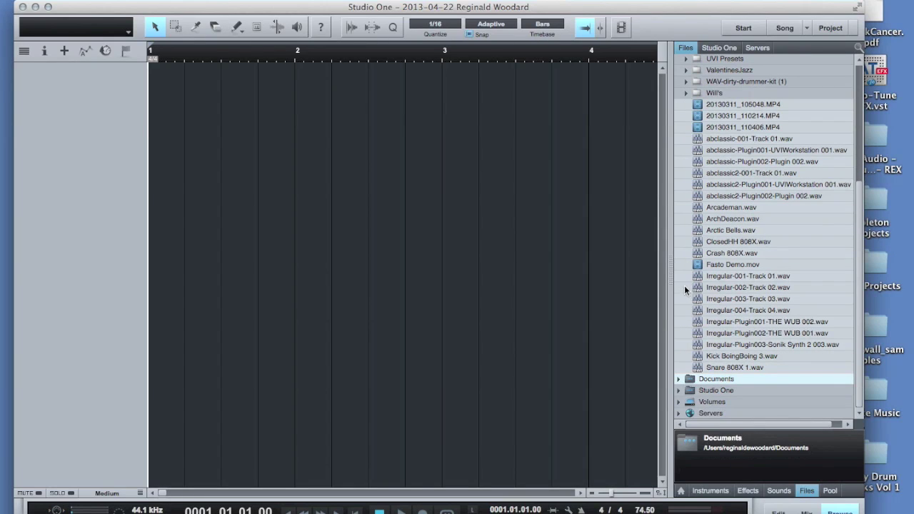
left_click(702, 276)
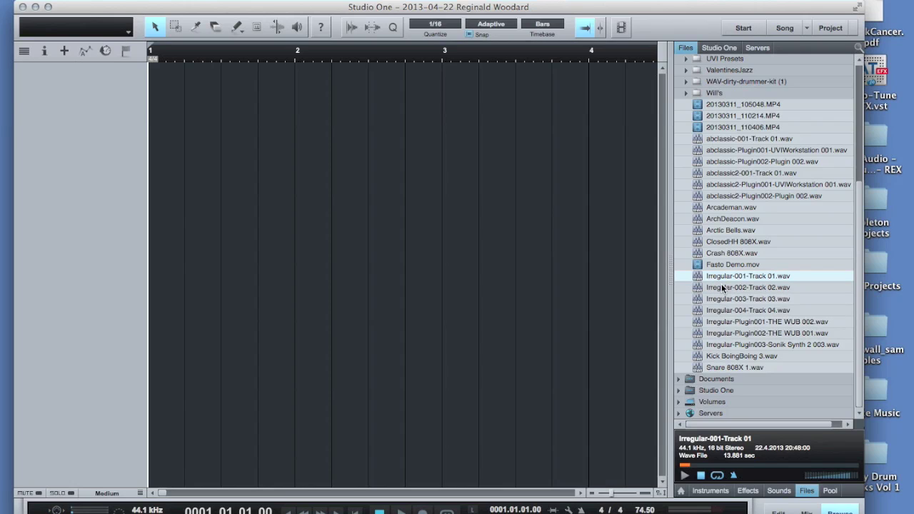
key("shift+Down")
key("shift+Down")
key("shift+Down")
key("shift+Down")
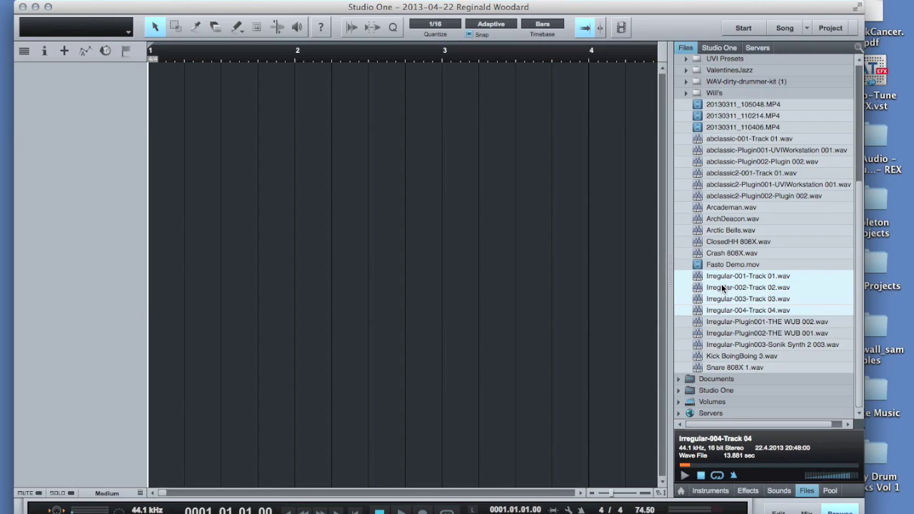
key("shift+Down")
key("shift+Down")
key("shift+Down")
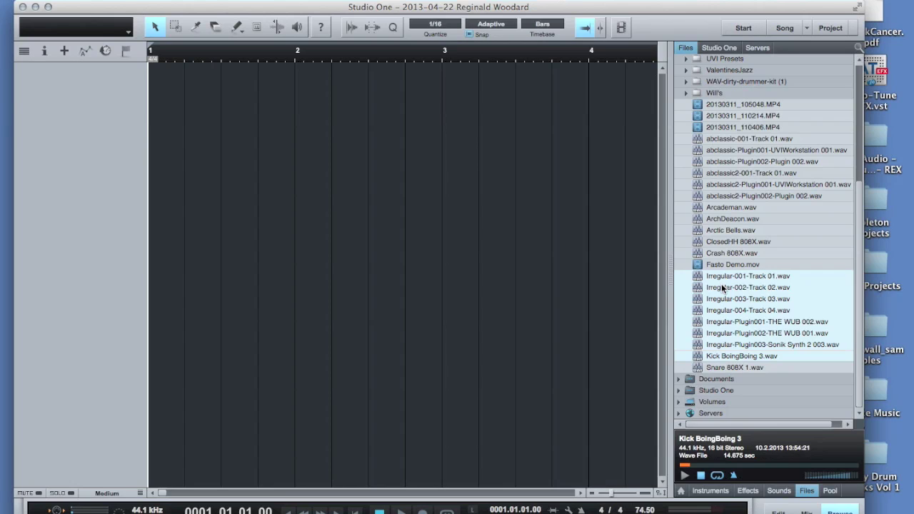
key("shift+Up")
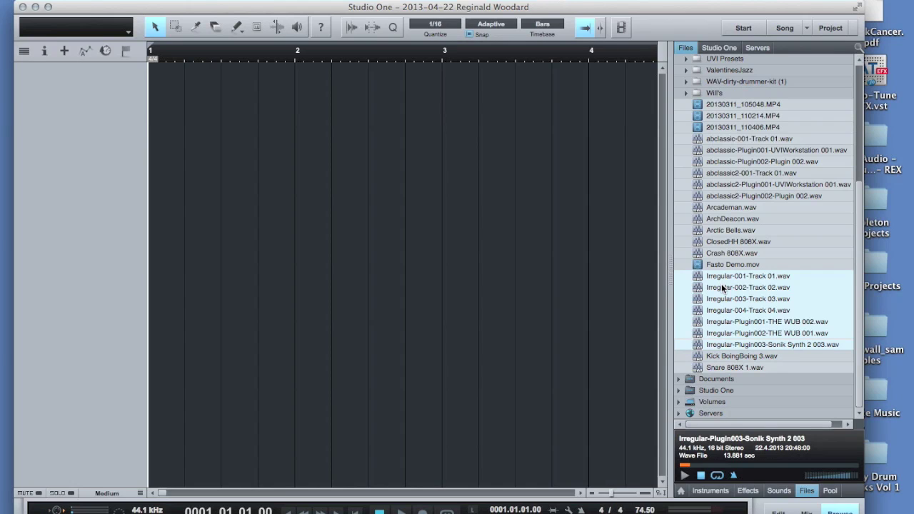
left_click_drag(721, 278, 153, 189)
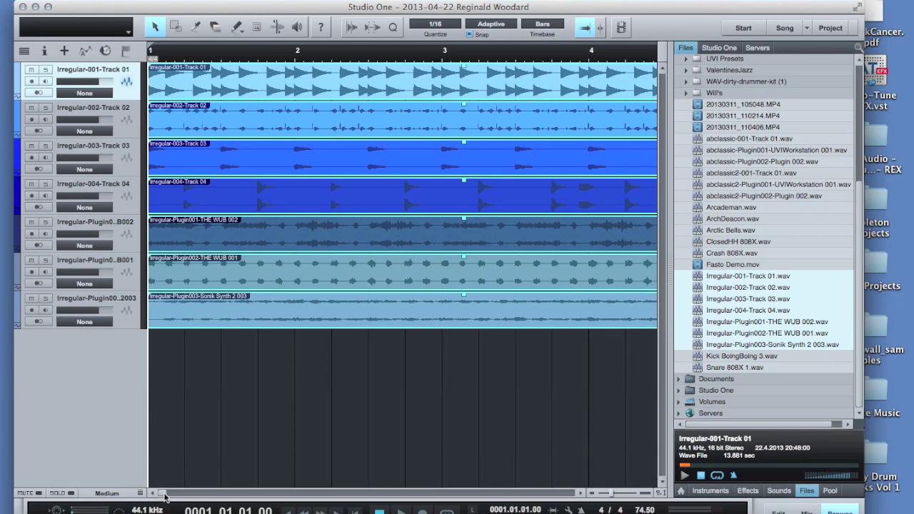
Zoom out to the full clip length, then play and stop the seven stems
left_click_drag(165, 498, 133, 499)
key("w")
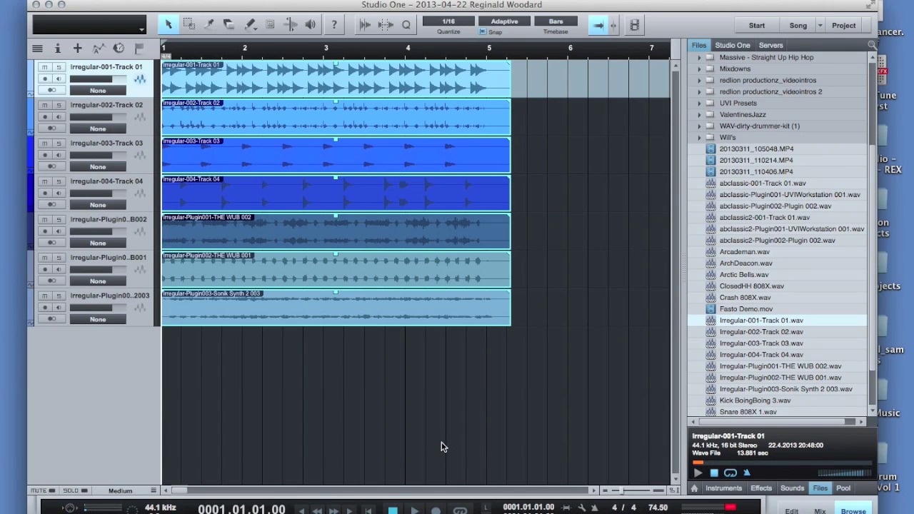
left_click(416, 509)
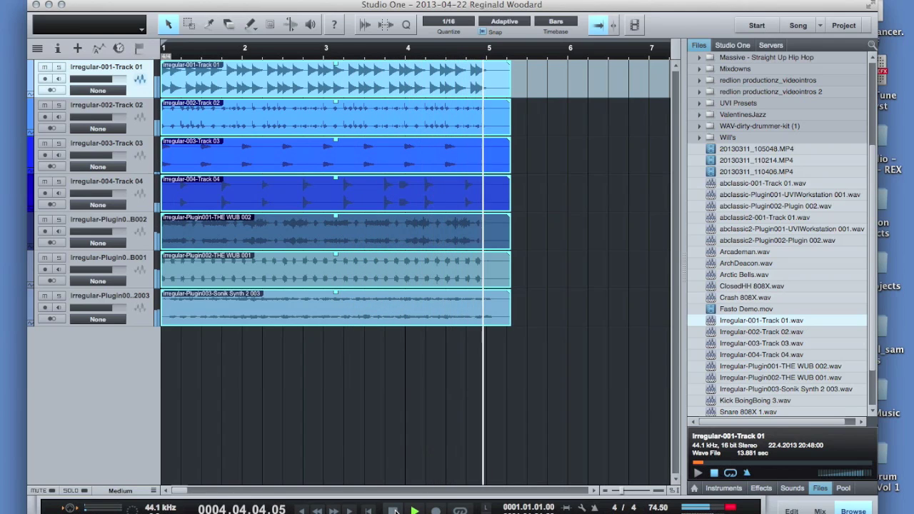
left_click(393, 511)
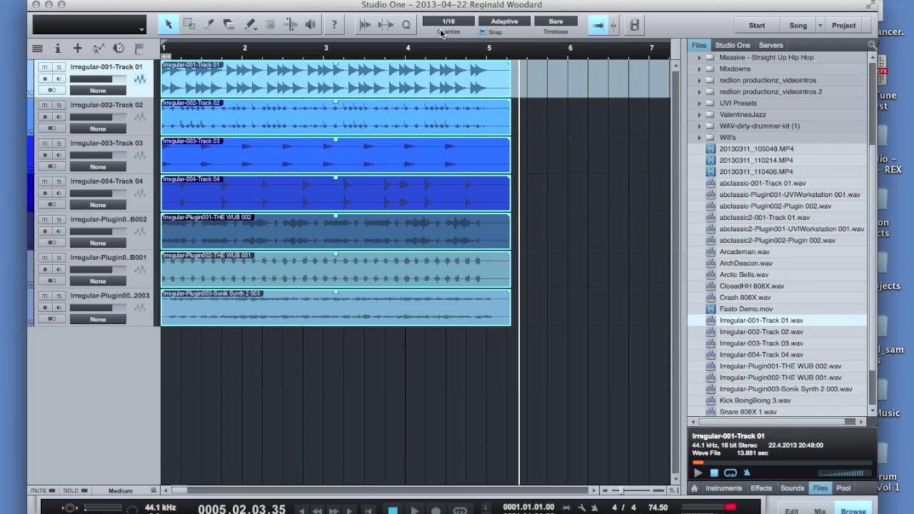
mouse_move(407, 6)
left_mouse_down()
mouse_move(424, 4)
mouse_move(415, 2)
left_mouse_up()
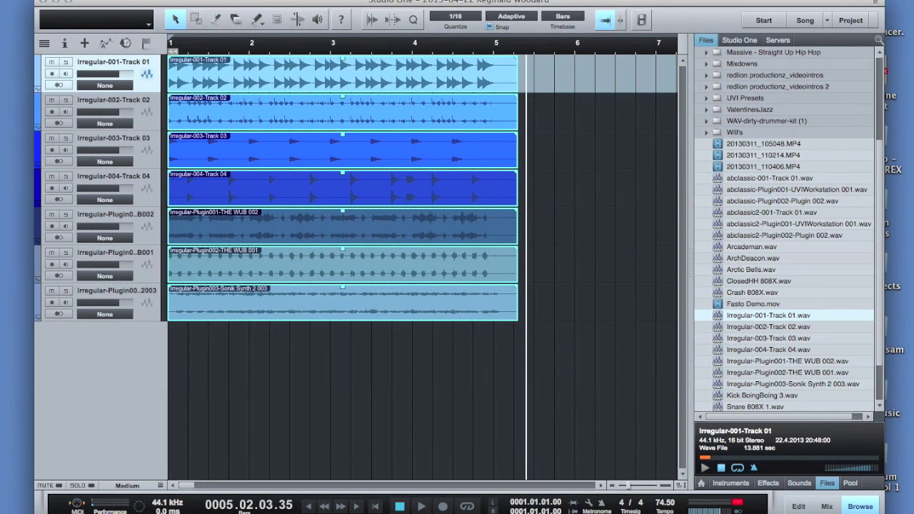
left_click_drag(239, 4, 255, 4)
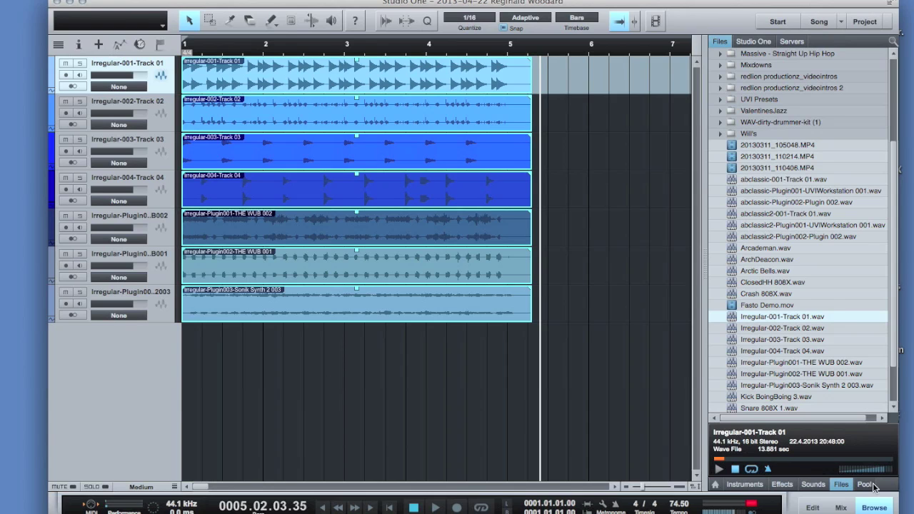
Show the Console with a channel for each of the seven Irregular stem tracks
left_click(841, 507)
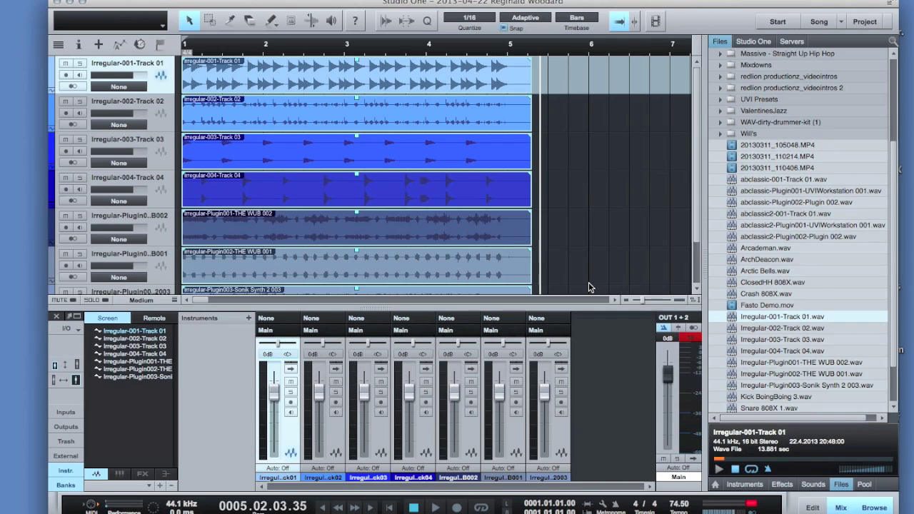
left_click_drag(587, 2, 581, 2)
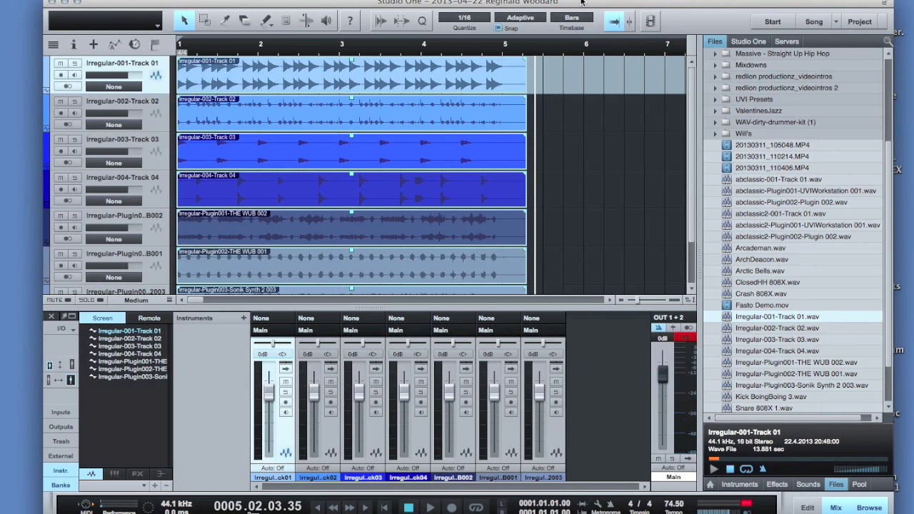